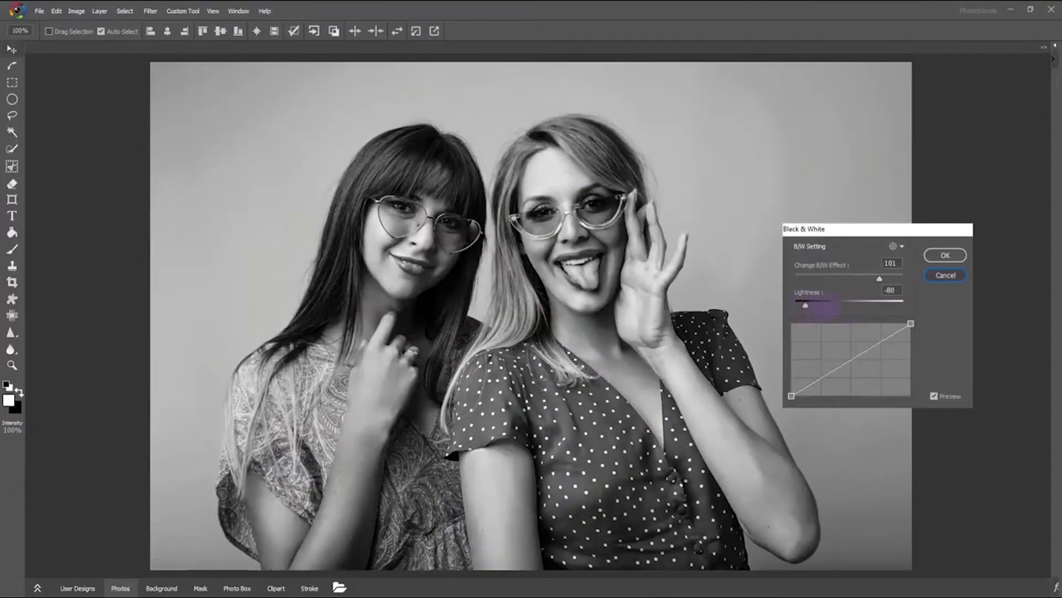
# - Raise the black-and-white Lightness to 68 and add curve points for more contrast
pyautogui.moveTo(850, 305); pyautogui.dragTo(886, 305)
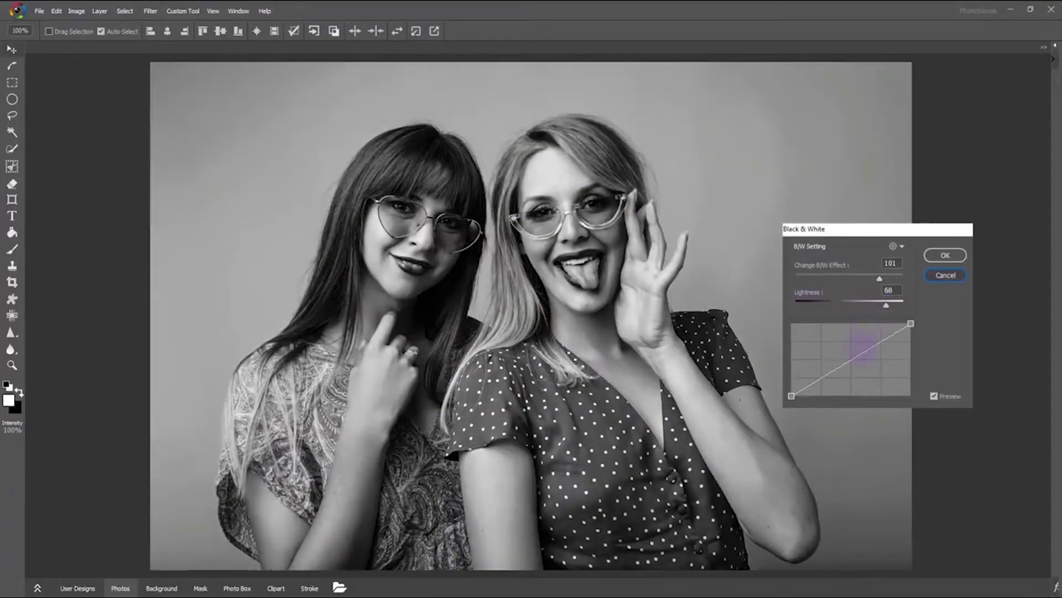
pyautogui.moveTo(838, 366)
pyautogui.mouseDown()
pyautogui.moveTo(839, 346)
pyautogui.moveTo(885, 344)
pyautogui.mouseUp()
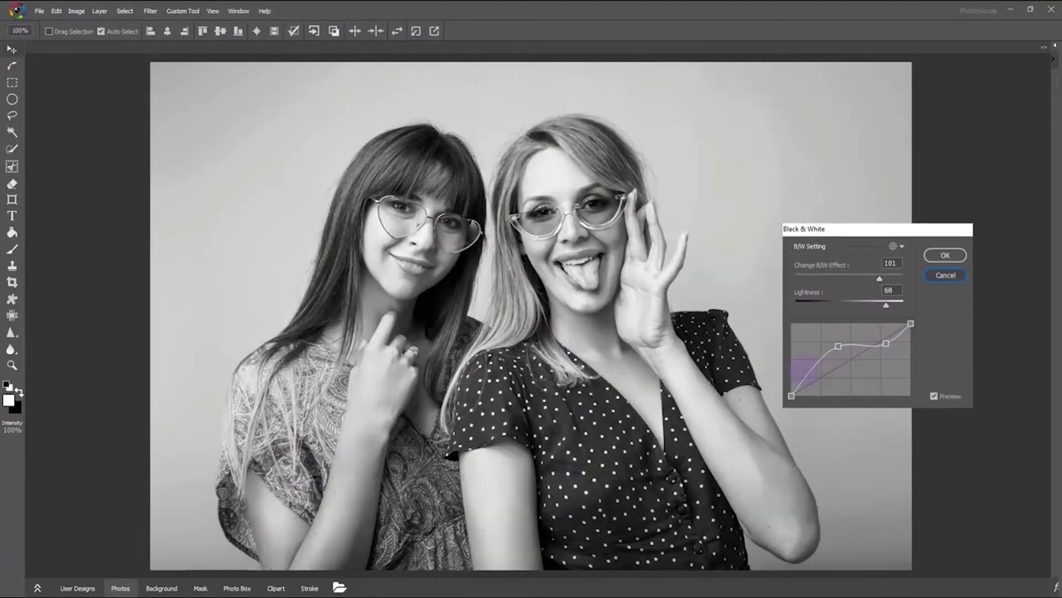
pyautogui.moveTo(800, 386); pyautogui.dragTo(800, 364)
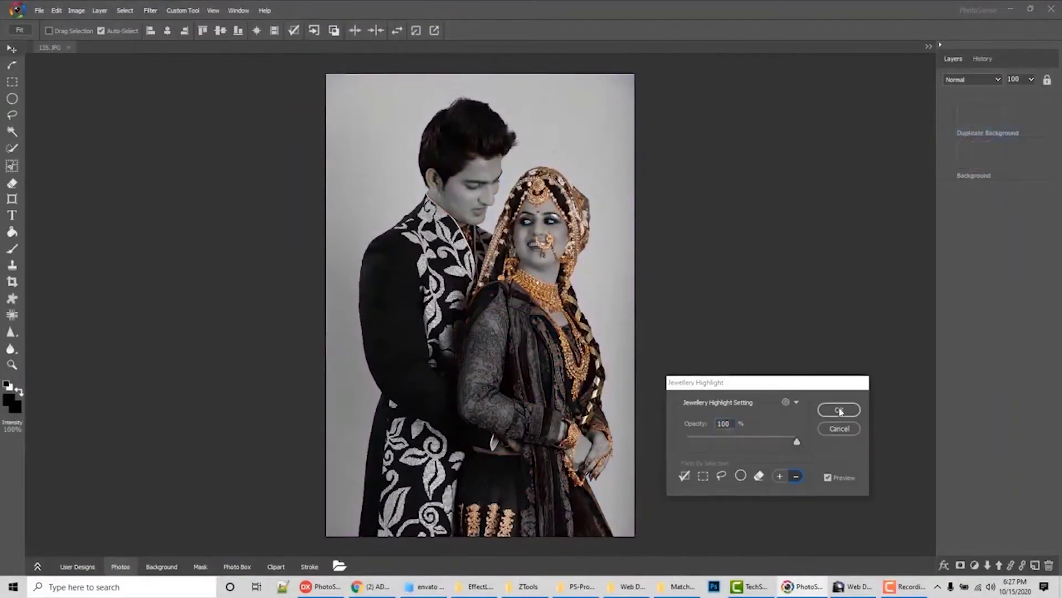
# - Apply Jewellery Highlight, toggle the duplicate layer to compare, and set Glow Skin Opacity to 0
pyautogui.click(840, 411)
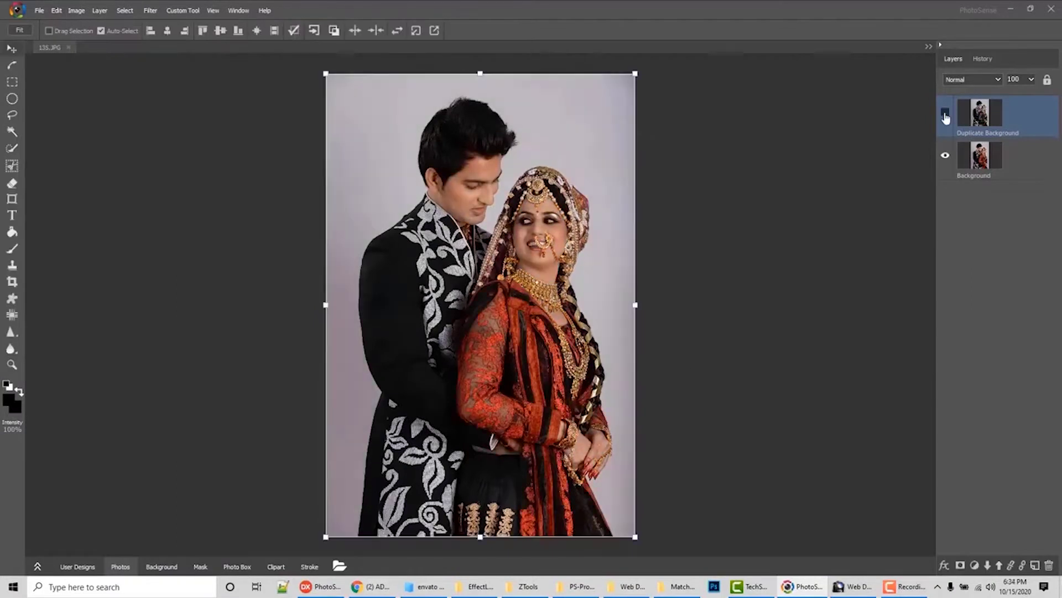
pyautogui.click(946, 116)
pyautogui.click(945, 116)
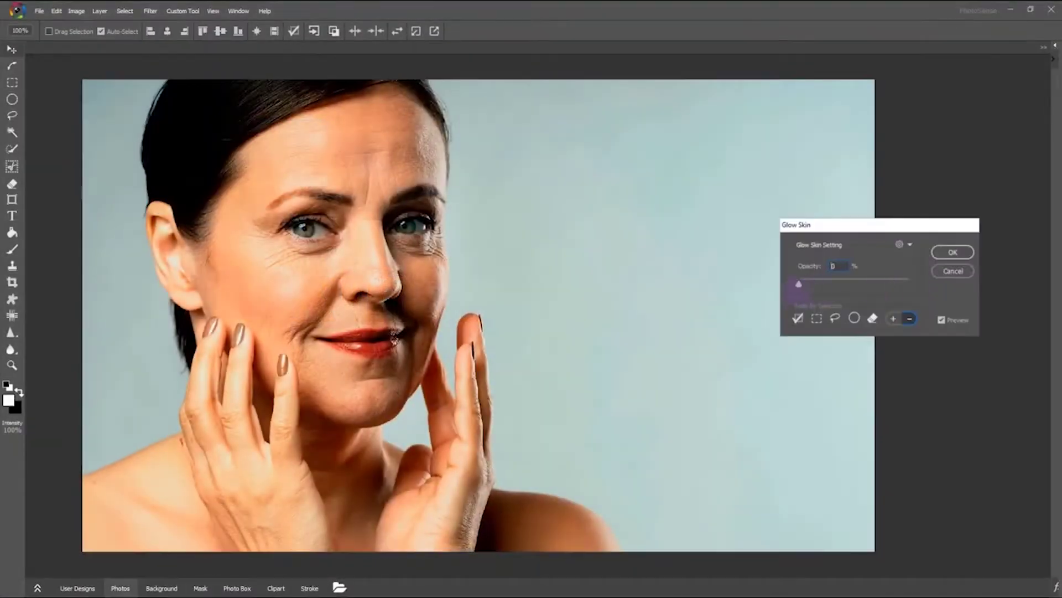
pyautogui.moveTo(803, 284); pyautogui.dragTo(799, 284)
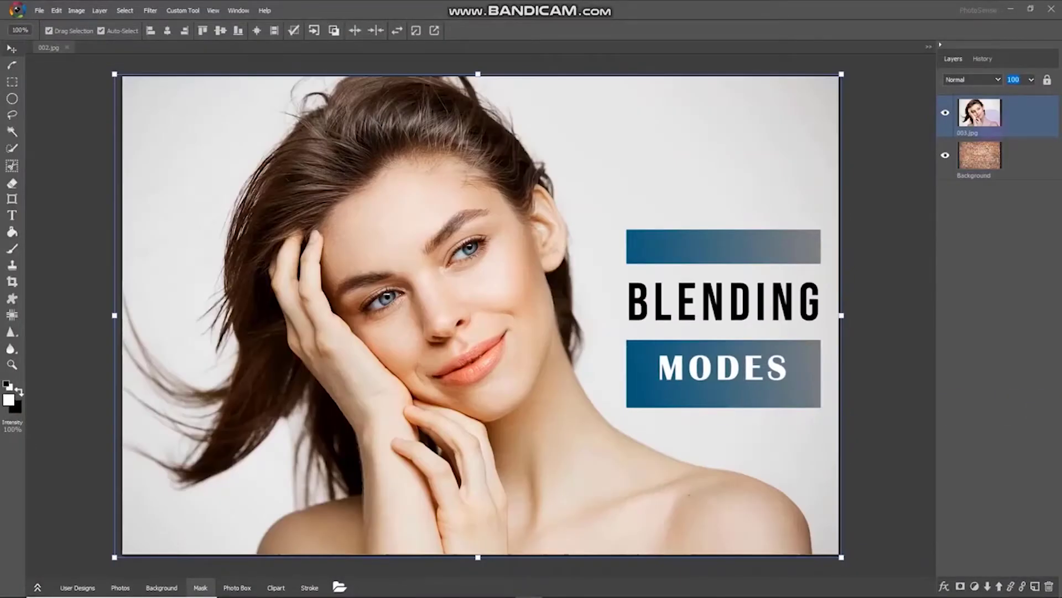
# - Set the brick-wall layer's blend mode to Multiply
pyautogui.click(972, 79)
pyautogui.click(966, 128)
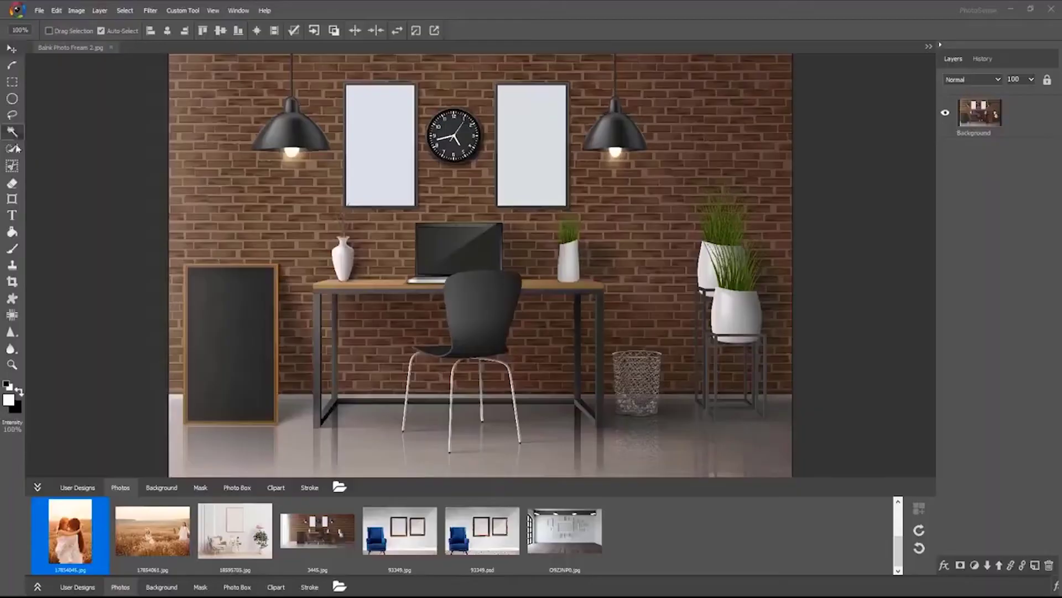
# - Fill the left wall frame with 17854045.jpg and the right frame with 17854019.jpg
pyautogui.click(392, 160)
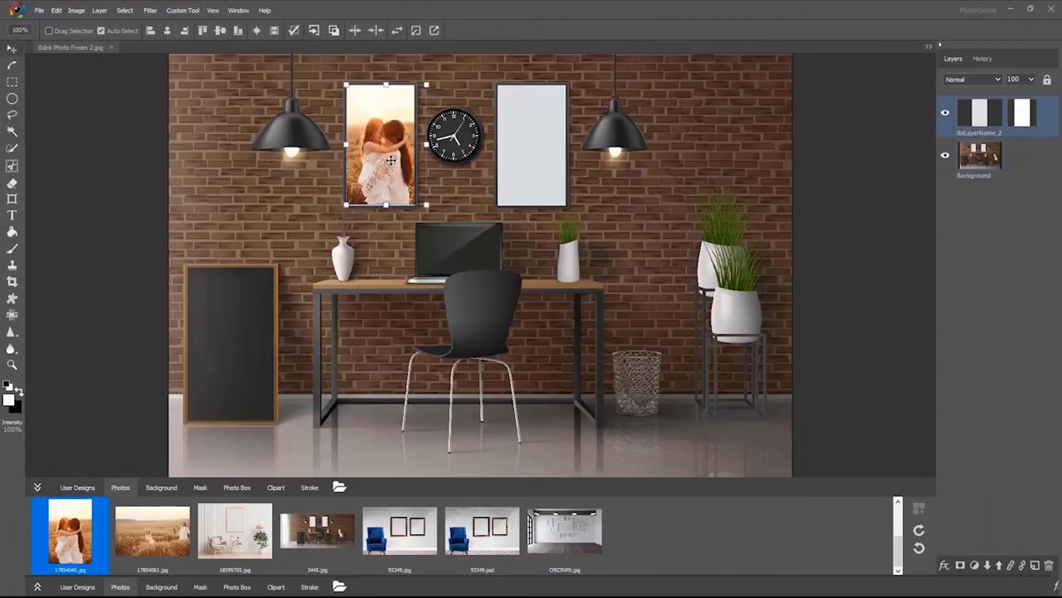
pyautogui.click(457, 175)
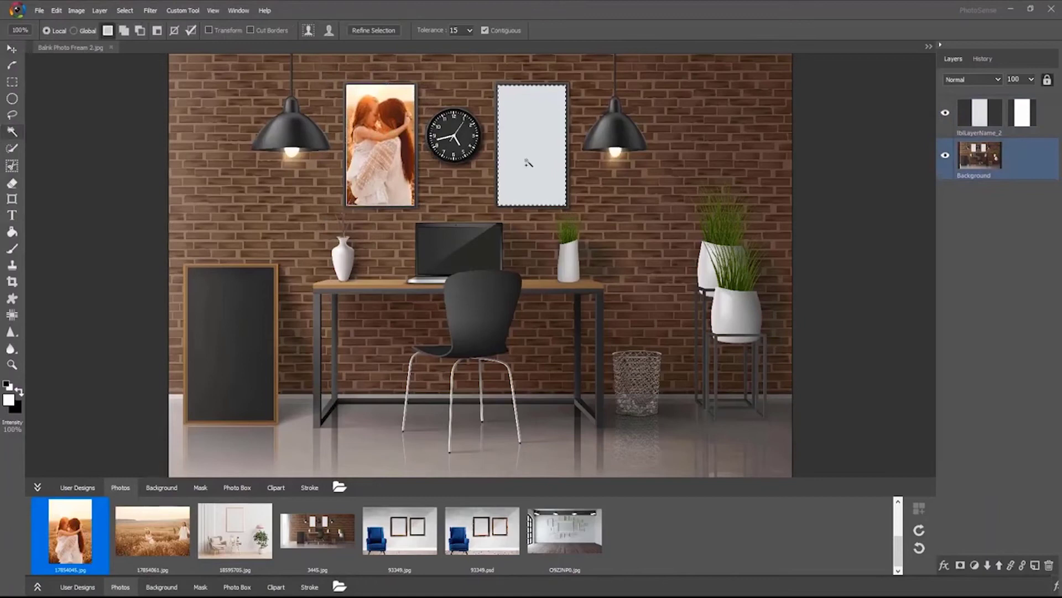
pyautogui.scroll(2, 563, 532)
pyautogui.click(565, 532)
pyautogui.click(541, 156)
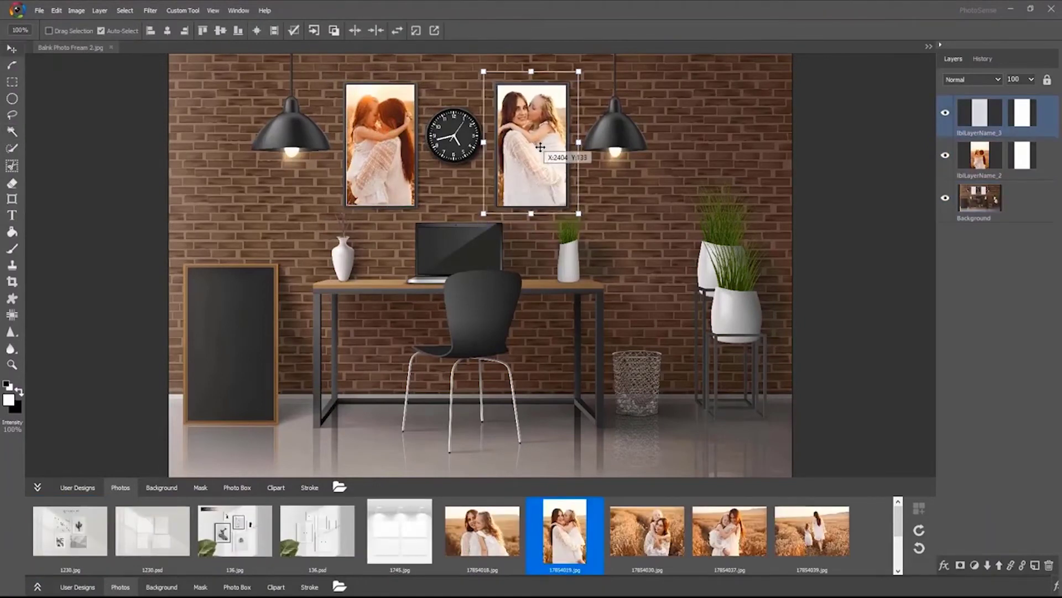